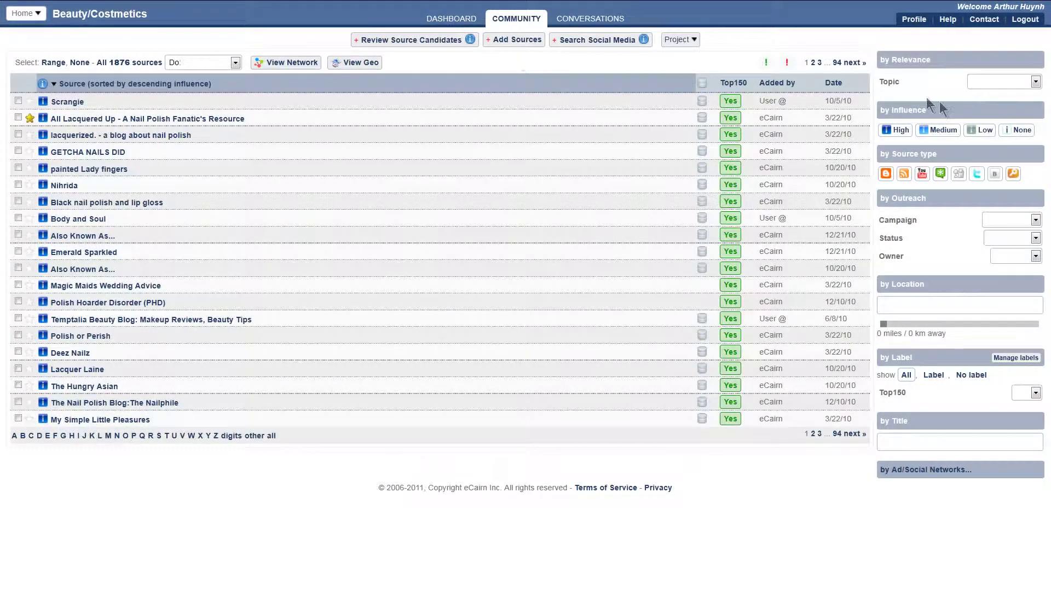
Filter out None and Low influence sources, then select all 182 remaining sources.
{"action": "left_click", "coordinate": [1018, 130]}
{"action": "left_click", "coordinate": [985, 131]}
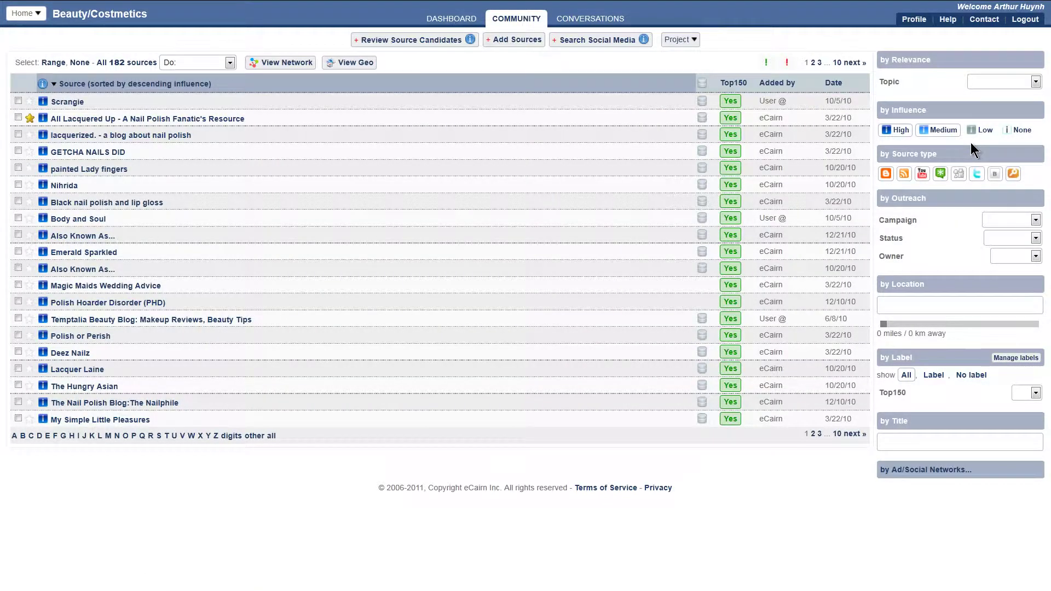
{"action": "left_click", "coordinate": [102, 63]}
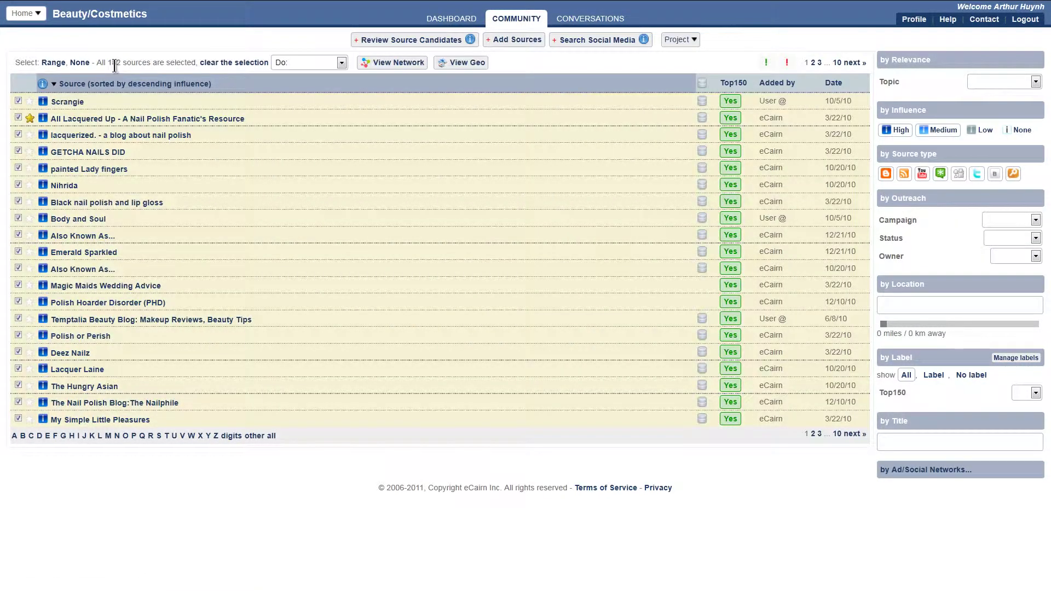
Show the 182 sources as a network graph and browse blogs like Right on the Nail.
{"action": "left_click", "coordinate": [382, 63]}
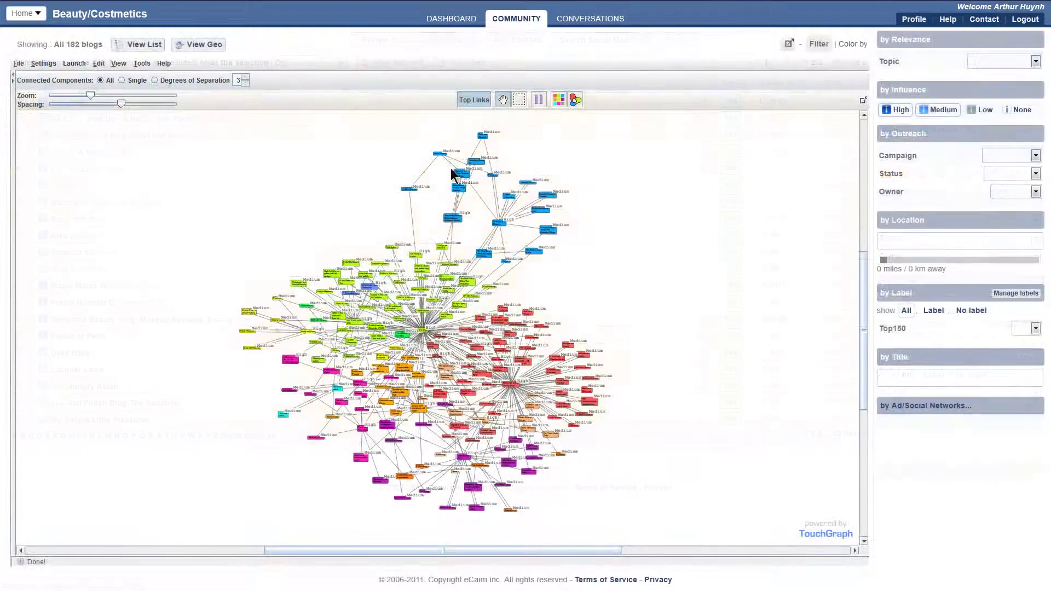
{"action": "scroll", "coordinate": [458, 225], "scroll_direction": "up", "scroll_amount": 1}
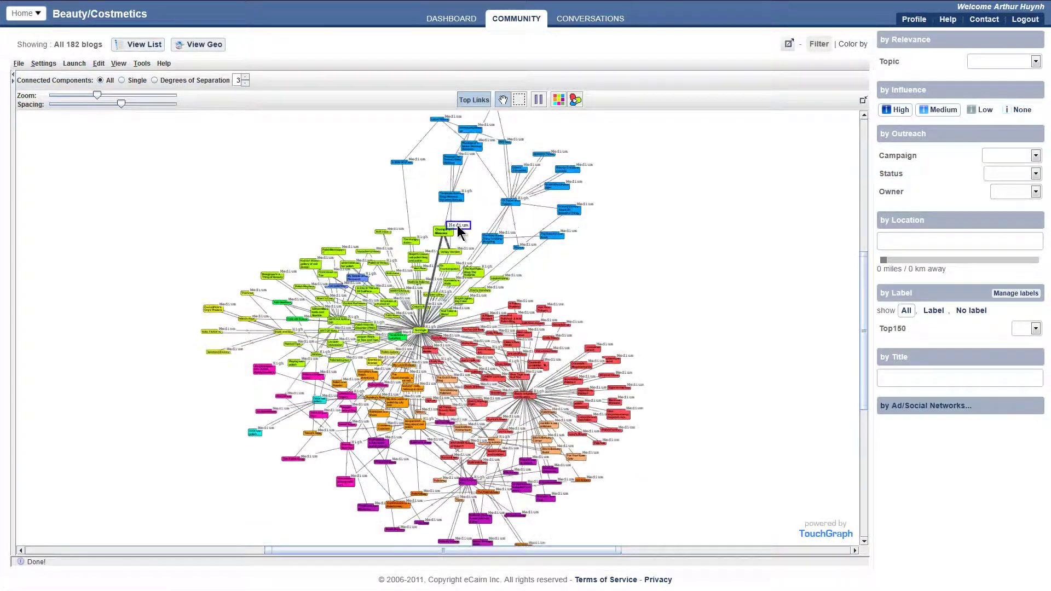
{"action": "scroll", "coordinate": [546, 263], "scroll_direction": "down", "scroll_amount": 1}
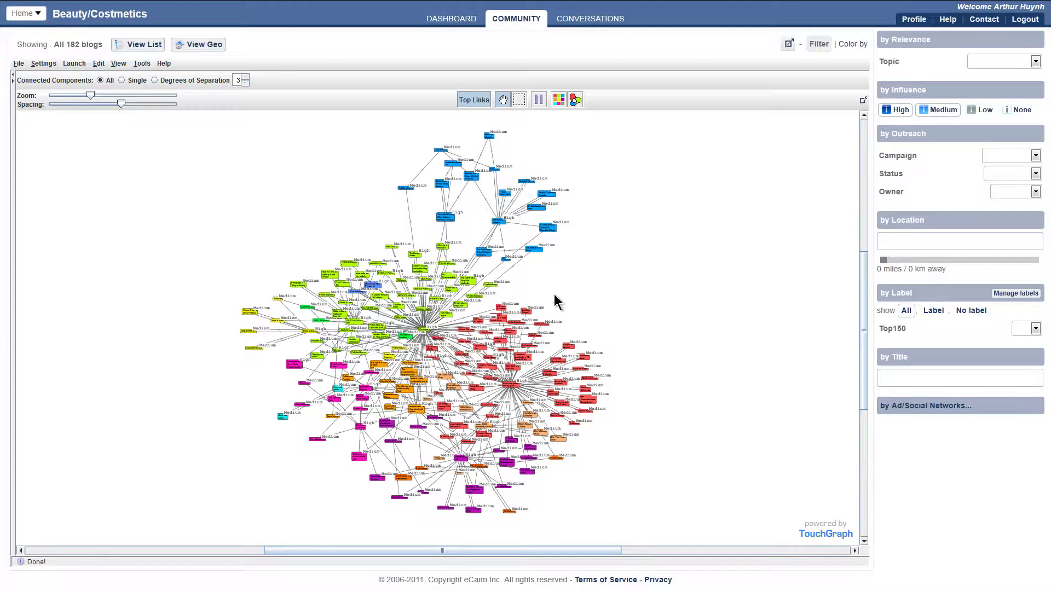
{"action": "left_click", "coordinate": [14, 80]}
{"action": "left_click", "coordinate": [50, 303]}
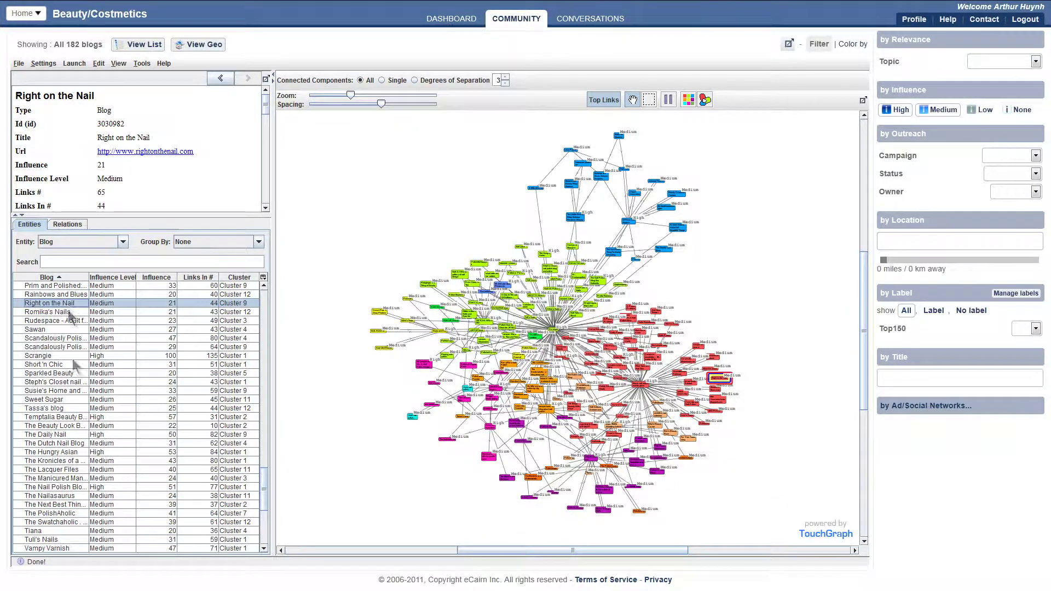
{"action": "left_click", "coordinate": [50, 373]}
{"action": "left_click", "coordinate": [51, 460]}
Check Short 'n Chic, then the mutual link between The Hungry Asian and The Kronicles.
{"action": "left_click", "coordinate": [46, 364]}
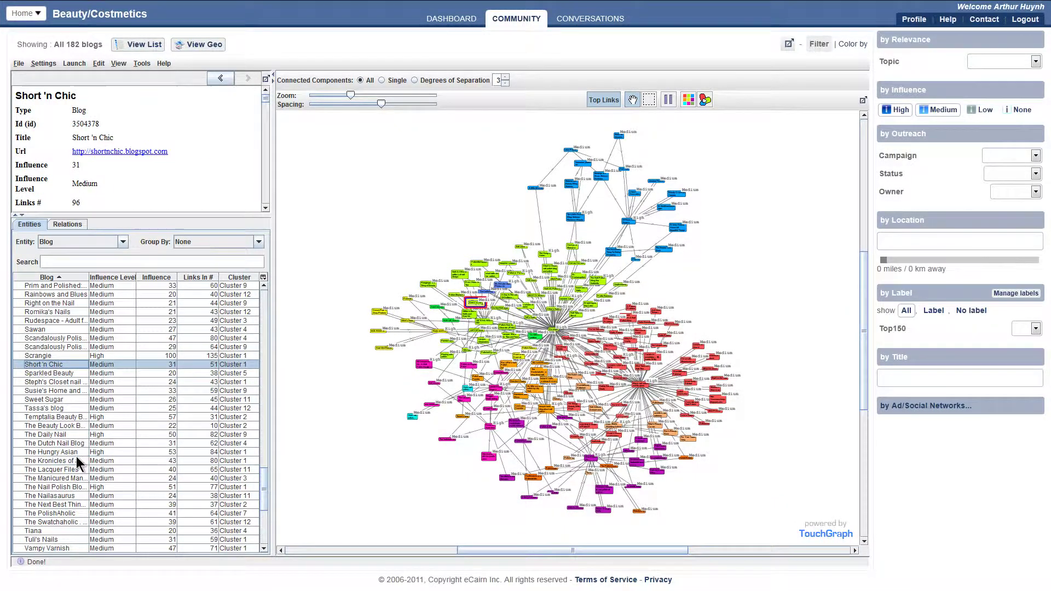
{"action": "left_click_drag", "start_coordinate": [78, 452], "coordinate": [79, 463]}
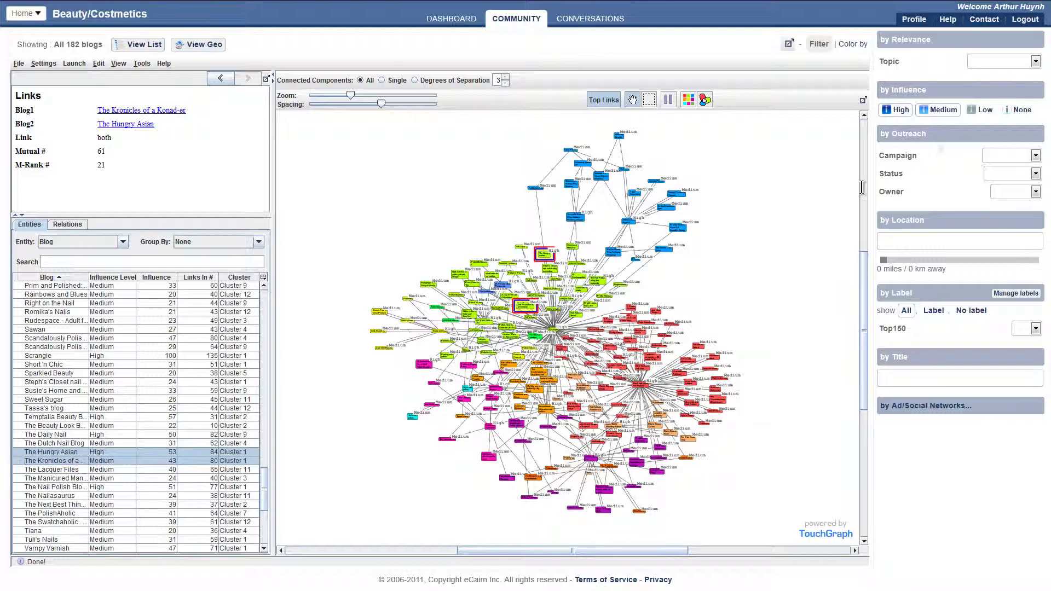
{"action": "left_click", "coordinate": [847, 43]}
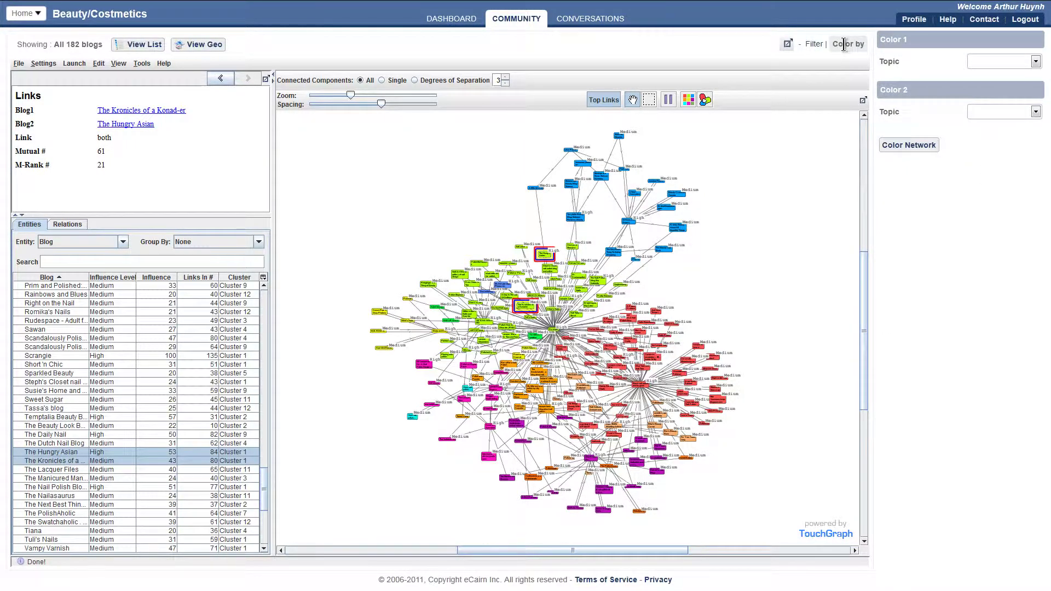
Set Color 1 to Topic Clinique and Color 2 to Topic Lancome.
{"action": "left_click", "coordinate": [998, 61]}
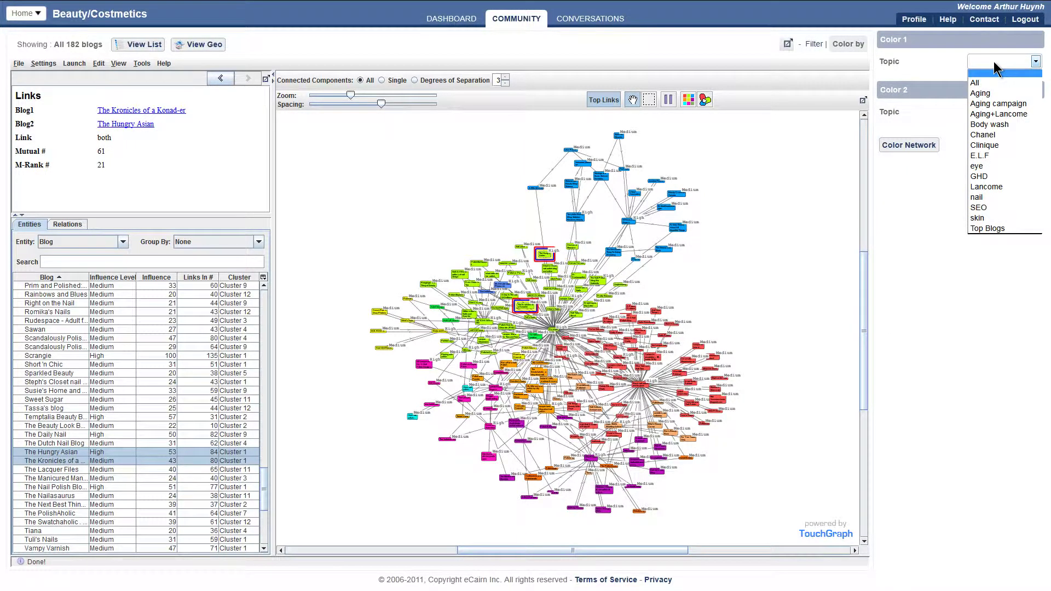
{"action": "left_click", "coordinate": [984, 146]}
{"action": "left_click", "coordinate": [996, 165]}
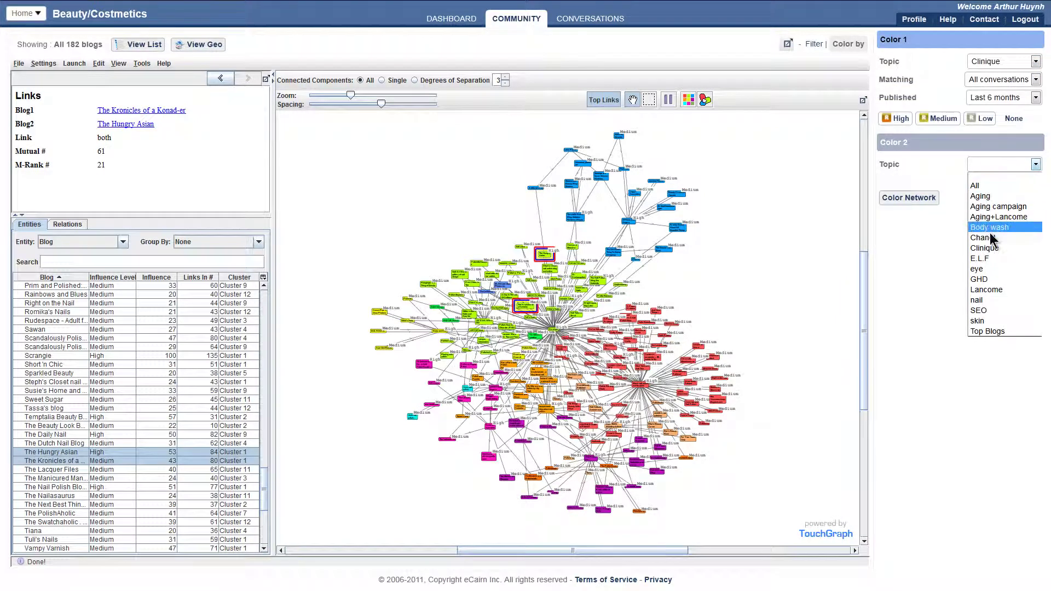
{"action": "left_click", "coordinate": [989, 289]}
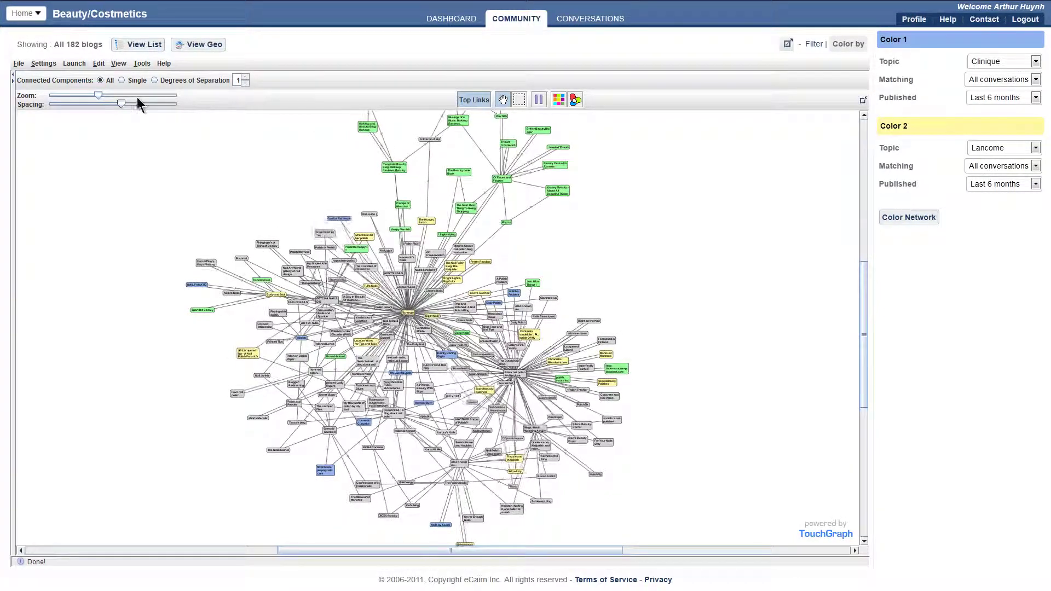
Zoom into the network's upper branches and select the Phyrra blog node.
{"action": "left_click_drag", "start_coordinate": [97, 96], "coordinate": [118, 97]}
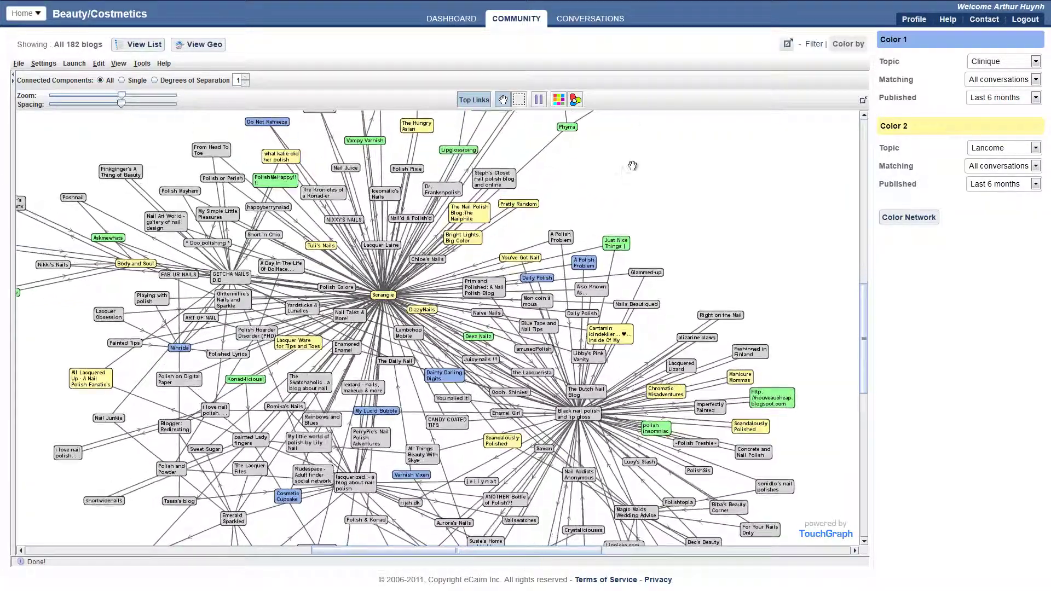
{"action": "left_click_drag", "start_coordinate": [631, 162], "coordinate": [542, 320]}
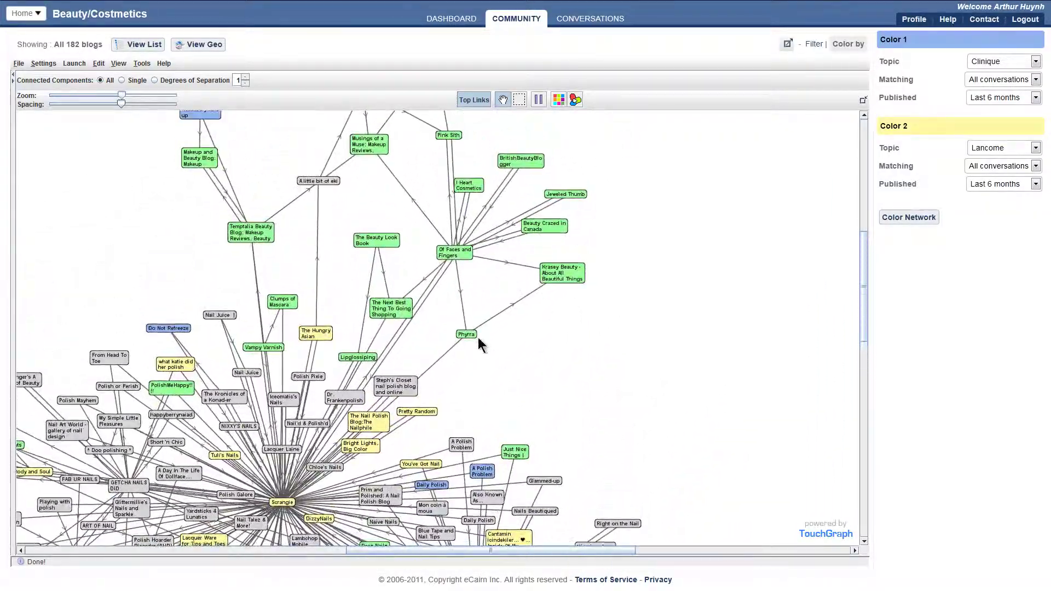
{"action": "left_click", "coordinate": [472, 337]}
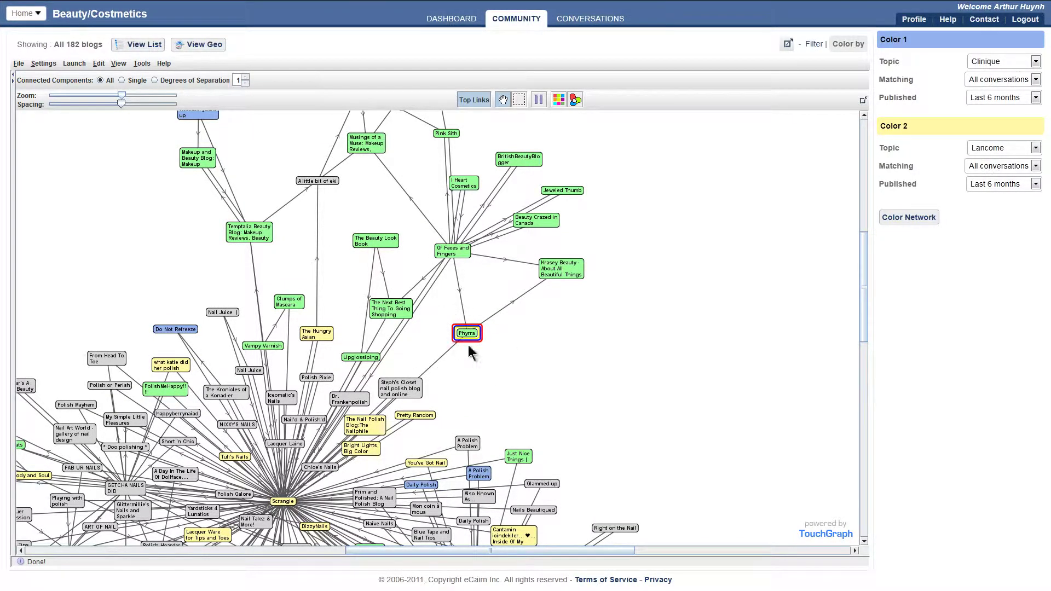
{"action": "left_click", "coordinate": [244, 77]}
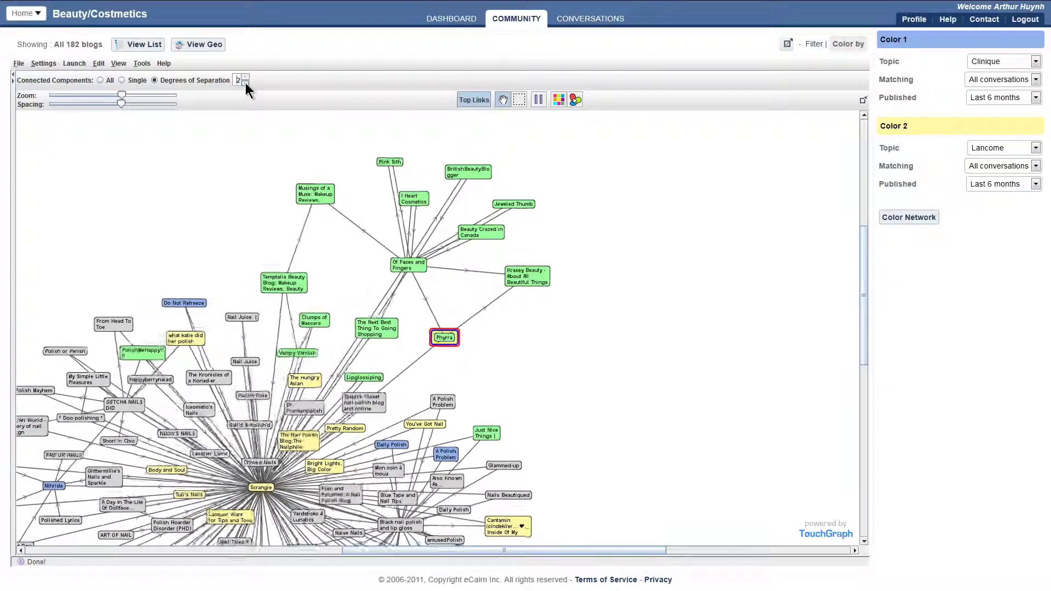
{"action": "left_click", "coordinate": [246, 82]}
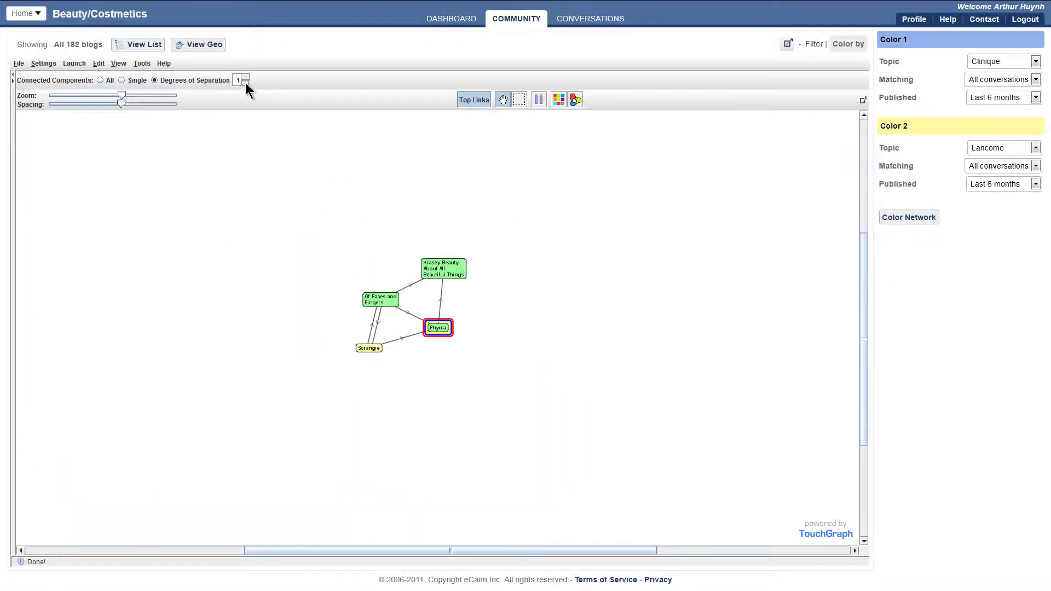
Return to the whole coloured network and select the Poshnail blog node.
{"action": "left_click", "coordinate": [245, 84]}
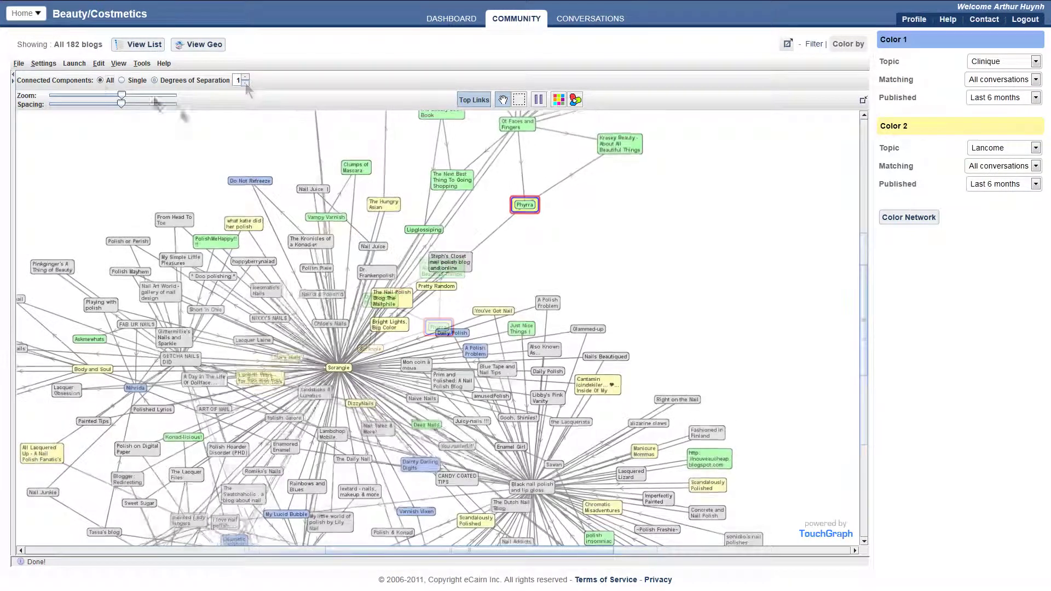
{"action": "left_click_drag", "start_coordinate": [518, 265], "coordinate": [706, 228]}
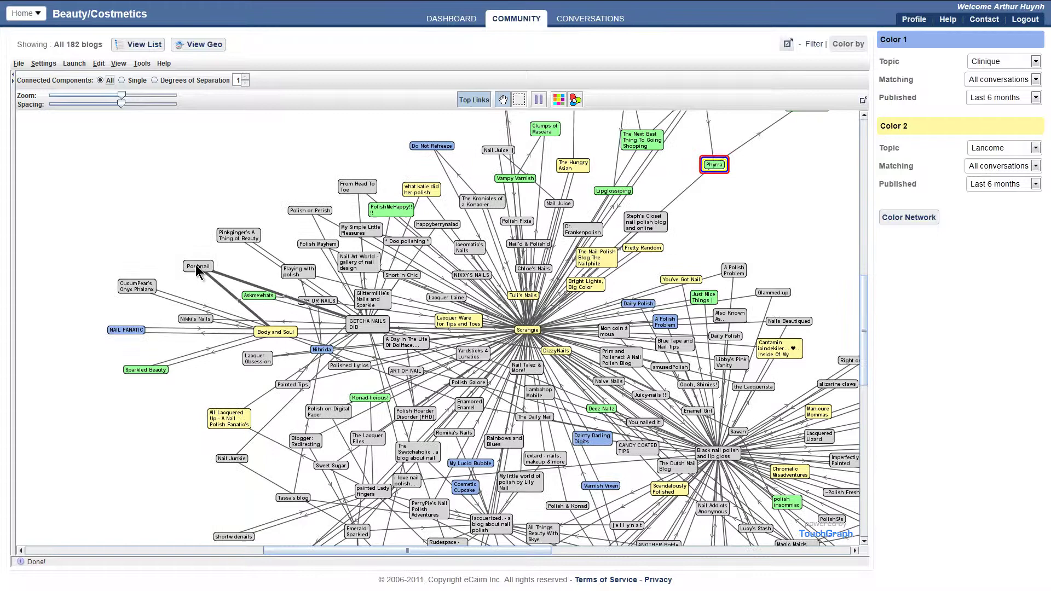
{"action": "left_click", "coordinate": [197, 265]}
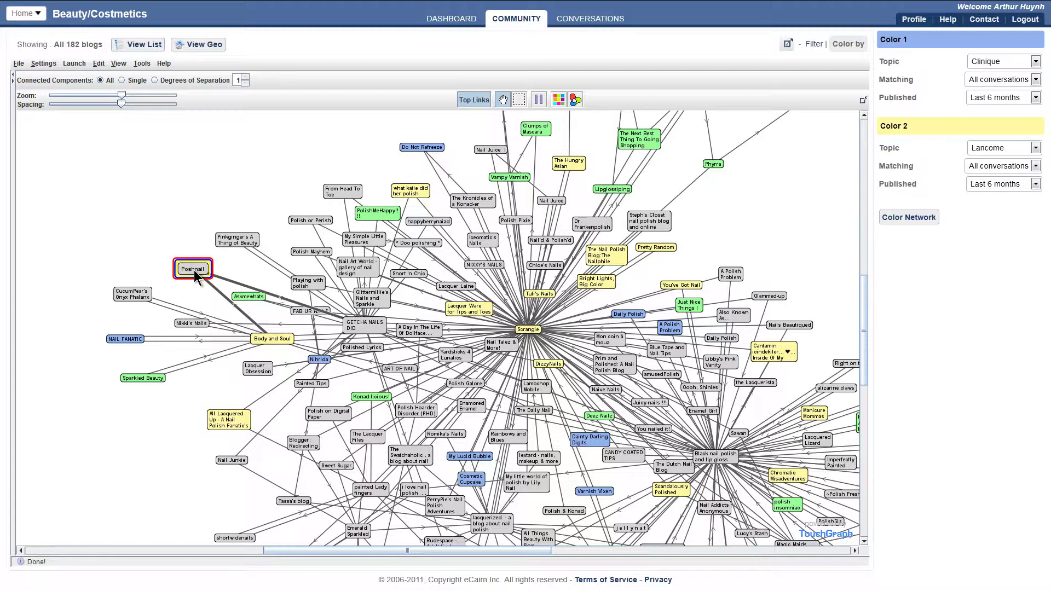
Bring up File > Export, showing Export Data and Export Image.
{"action": "left_click", "coordinate": [19, 63]}
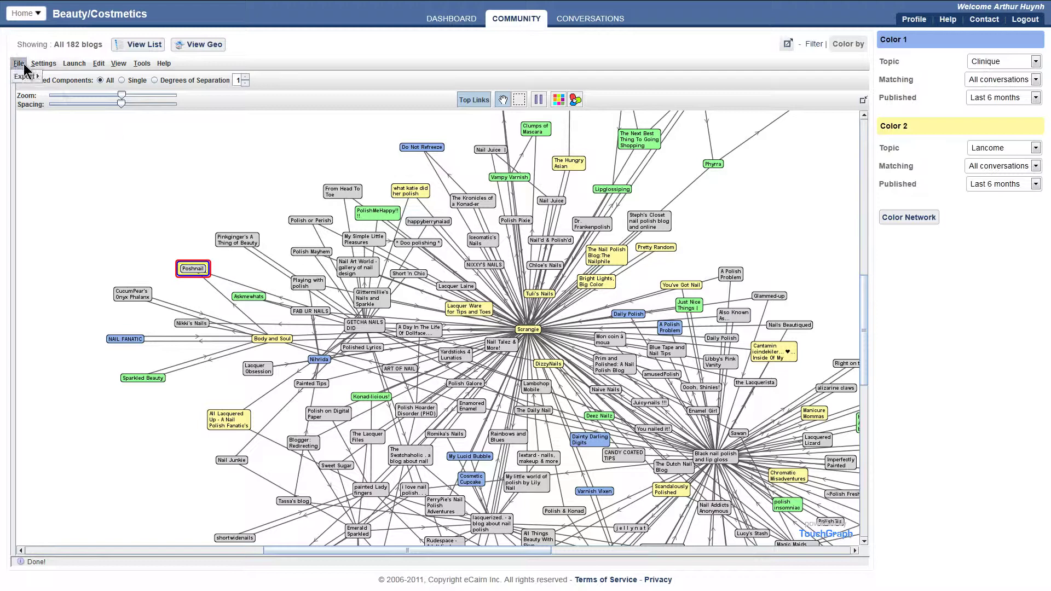